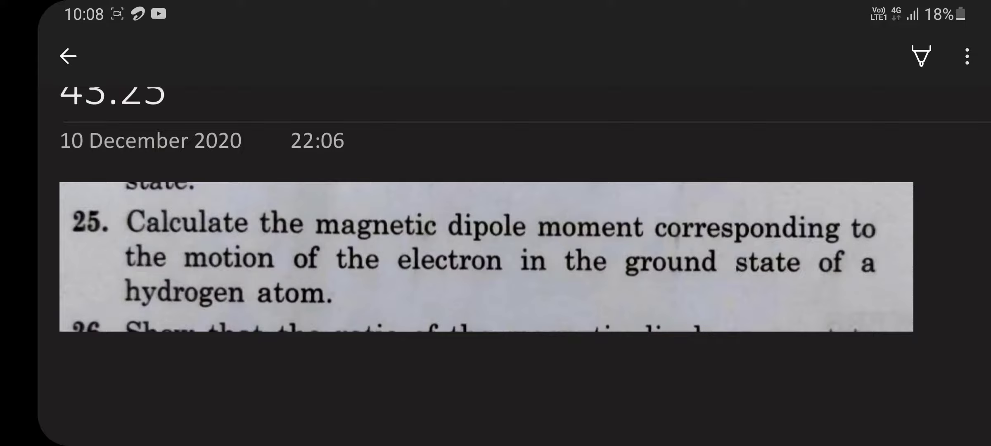
Switch to the pen and underline 'magnetic dipole moment' in question 25
scroll(486, 256, "down", 2)
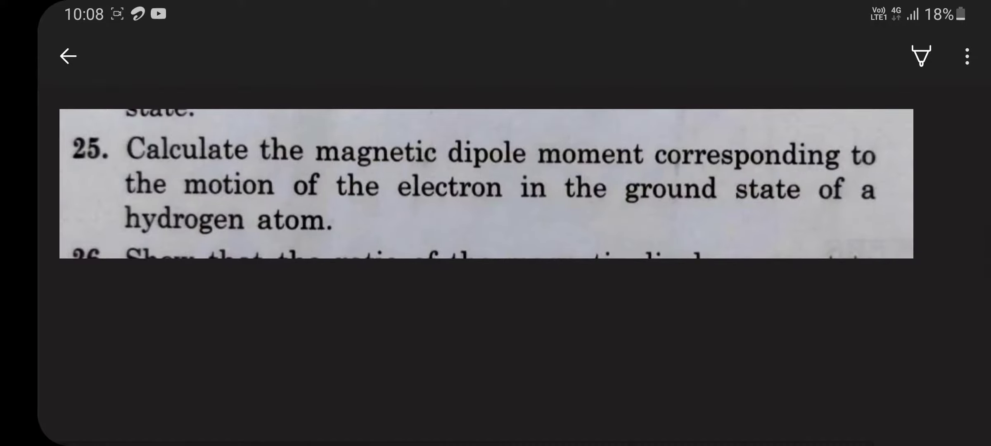
left_click(922, 56)
left_click(391, 128)
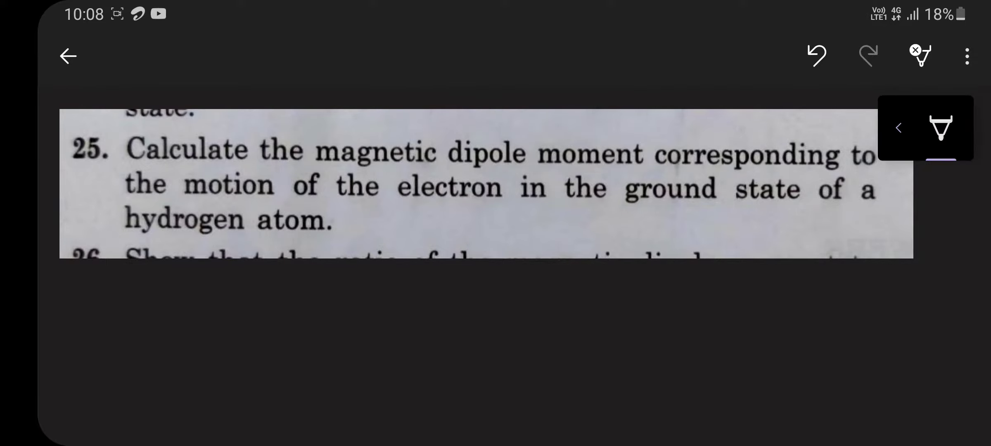
left_click_drag(324, 165, 642, 171)
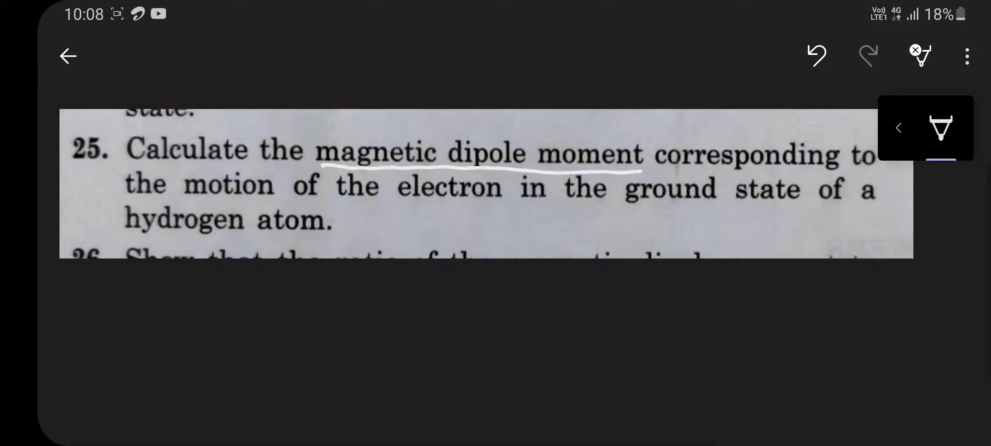
Handwrite μB = neh/4πmₑ below the question
mouse_move(211, 296)
left_mouse_down()
mouse_move(208, 353)
mouse_move(239, 323)
mouse_move(264, 333)
mouse_move(382, 304)
left_mouse_up()
mouse_move(403, 265)
left_mouse_down()
mouse_move(398, 299)
mouse_move(433, 305)
left_mouse_up()
left_click_drag(394, 276, 414, 268)
left_click_drag(359, 316, 458, 308)
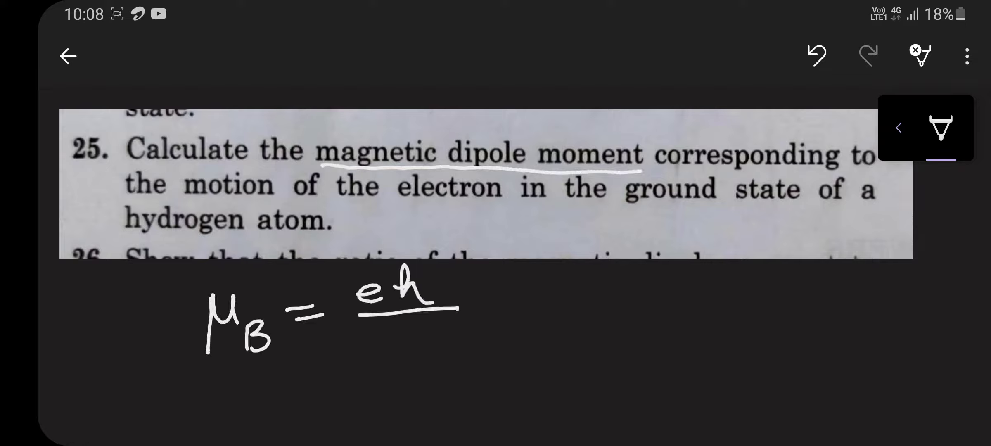
left_click_drag(363, 339, 379, 365)
left_click_drag(396, 335, 398, 362)
mouse_move(406, 340)
left_mouse_down()
mouse_move(408, 360)
mouse_move(419, 335)
left_mouse_up()
mouse_move(430, 357)
left_mouse_down()
mouse_move(443, 330)
mouse_move(456, 360)
left_mouse_up()
mouse_move(332, 288)
left_mouse_down()
mouse_move(329, 308)
mouse_move(374, 315)
left_mouse_up()
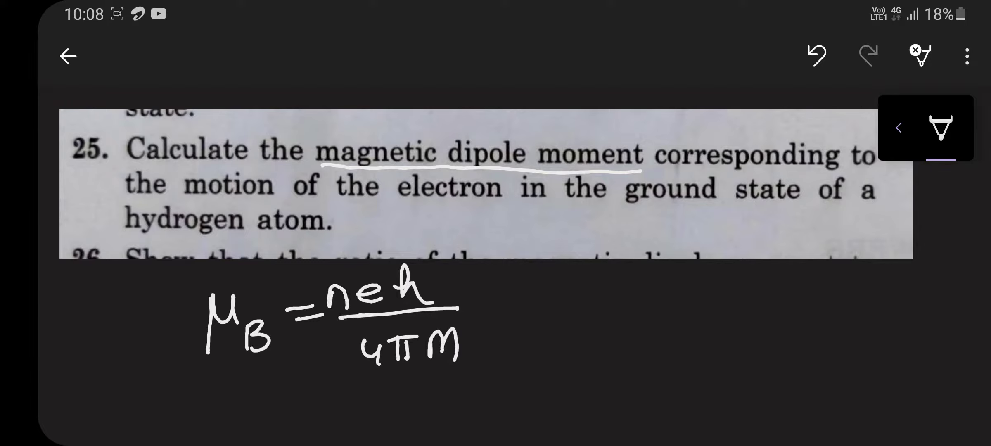
left_click_drag(463, 363, 483, 371)
Write n=1 beside the fraction, then box both n=1 and the μB formula
mouse_move(524, 294)
left_mouse_down()
mouse_move(539, 315)
mouse_move(570, 295)
left_mouse_up()
left_click_drag(554, 310, 570, 309)
left_click_drag(590, 289, 590, 314)
left_click_drag(528, 335, 608, 325)
mouse_move(514, 338)
left_mouse_down()
mouse_move(594, 268)
mouse_move(612, 330)
left_mouse_up()
left_click_drag(516, 337, 612, 329)
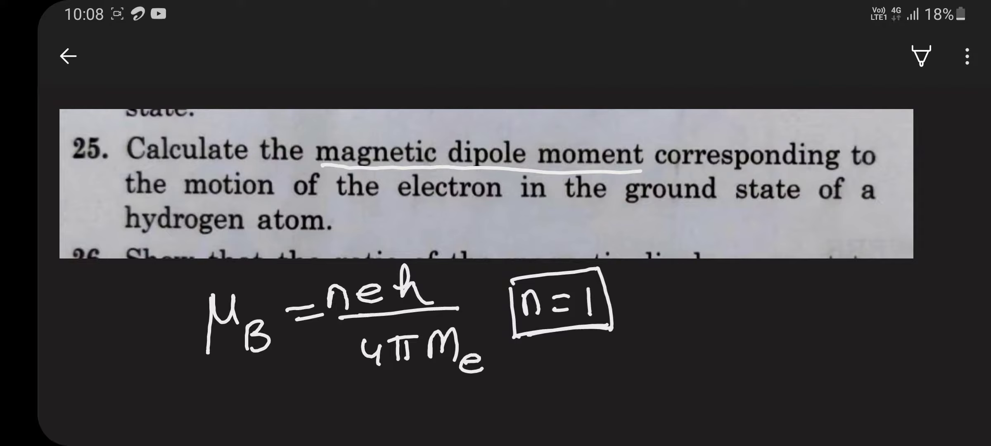
mouse_move(185, 273)
left_mouse_down()
mouse_move(483, 409)
mouse_move(295, 261)
mouse_move(192, 272)
left_mouse_up()
Underline 'magnetic dipole moment' and another line of the question, then finish with the pen
scroll(487, 265, "down", 1)
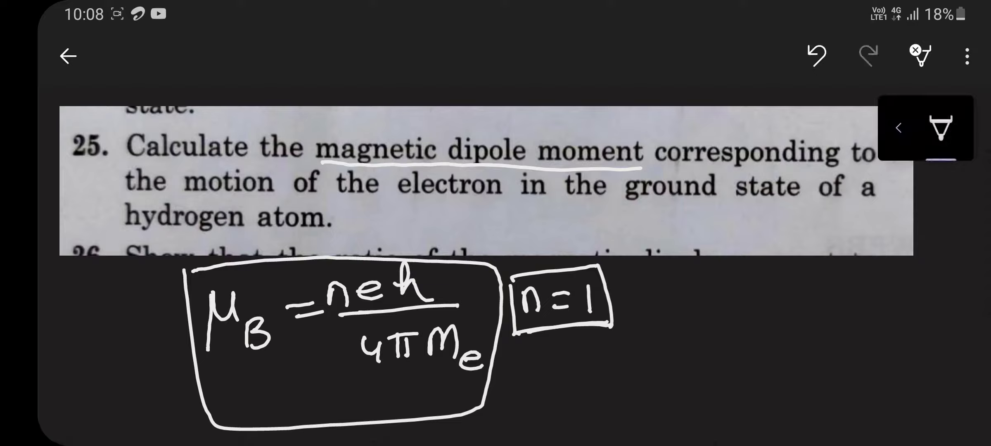
mouse_move(327, 168)
left_mouse_down()
mouse_move(622, 166)
mouse_move(432, 172)
left_mouse_up()
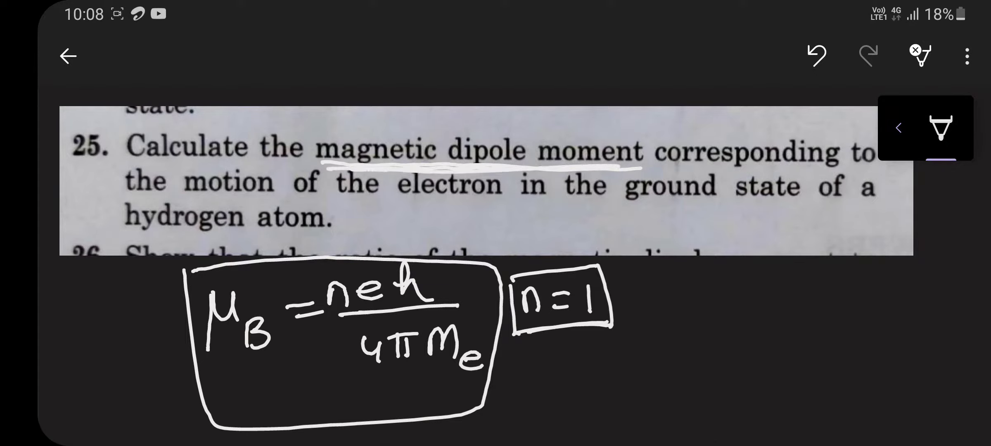
left_click_drag(187, 197, 497, 211)
left_click(922, 56)
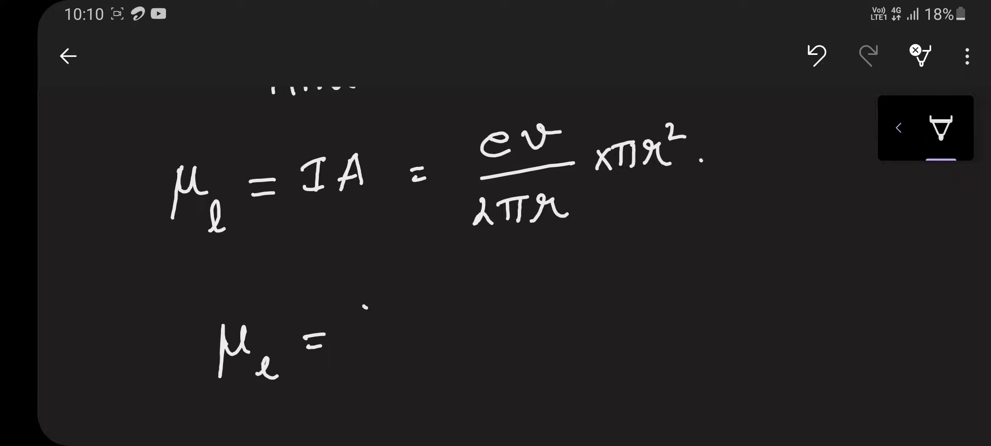
Write the simplified fraction evr/2 on the μl = line
left_click_drag(365, 307, 387, 323)
mouse_move(393, 305)
left_mouse_down()
mouse_move(398, 324)
mouse_move(413, 302)
left_mouse_up()
mouse_move(418, 320)
left_mouse_down()
mouse_move(432, 304)
mouse_move(447, 319)
left_mouse_up()
left_click_drag(360, 344, 453, 337)
left_click_drag(400, 374, 432, 394)
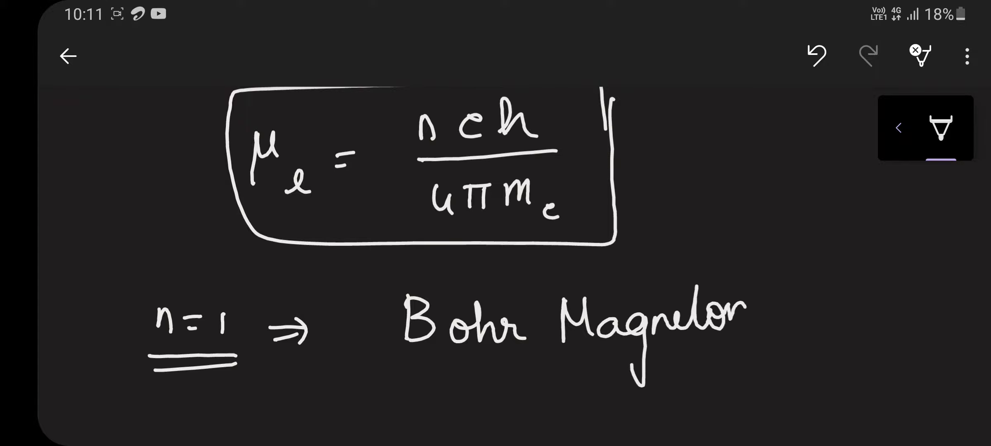
Finish the word 'Magneton' in the label n=1 ⇒ Bohr Magneton
left_click_drag(677, 300, 694, 296)
scroll(437, 191, "down", 5)
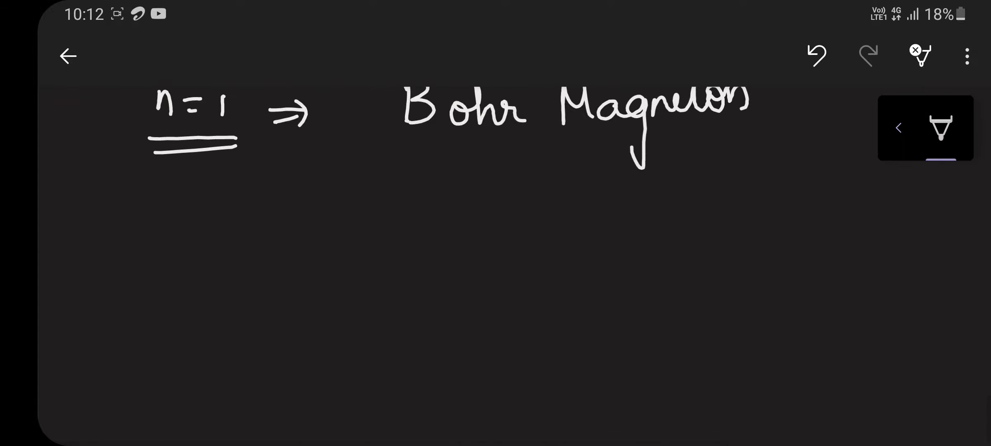
Begin the substitution by writing μl = 1×1.6×10⁻¹⁹
mouse_move(254, 256)
left_mouse_down()
mouse_move(254, 304)
mouse_move(281, 274)
left_mouse_up()
mouse_move(290, 308)
left_mouse_down()
mouse_move(303, 292)
mouse_move(308, 308)
left_mouse_up()
left_click_drag(342, 262, 359, 260)
left_click_drag(348, 273, 352, 271)
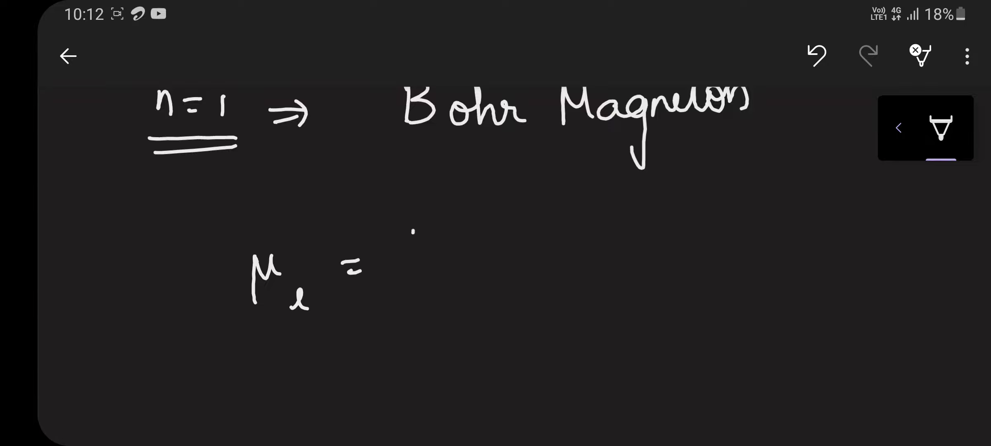
left_click_drag(523, 247, 523, 240)
left_click(561, 223)
mouse_move(544, 226)
left_mouse_down()
mouse_move(561, 241)
mouse_move(598, 225)
left_mouse_up()
left_click_drag(595, 209, 643, 212)
mouse_move(646, 225)
left_mouse_down()
mouse_move(663, 240)
mouse_move(643, 245)
left_mouse_up()
Extend the numerator with ×6.6×10⁻³⁴
left_click_drag(689, 215, 697, 240)
left_click(710, 237)
left_click_drag(729, 215, 744, 244)
mouse_move(776, 214)
left_mouse_down()
mouse_move(774, 238)
mouse_move(793, 225)
left_mouse_up()
mouse_move(785, 200)
left_mouse_down()
mouse_move(800, 194)
mouse_move(806, 211)
left_mouse_up()
left_click_drag(823, 177, 832, 197)
left_click_drag(835, 186, 835, 211)
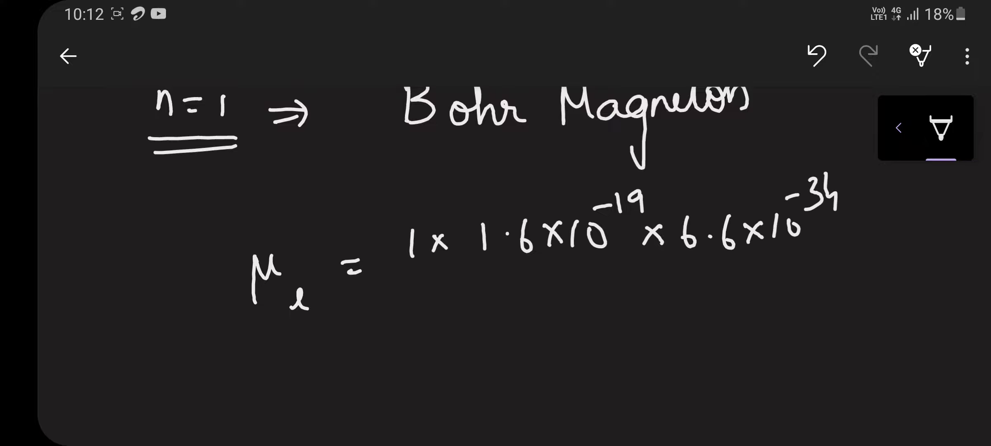
Draw the long fraction bar and start the denominator 4×3.14×9.1×10⁻³¹
left_click_drag(393, 288, 849, 247)
mouse_move(451, 320)
left_mouse_down()
mouse_move(430, 349)
mouse_move(458, 343)
left_mouse_up()
left_click_drag(447, 336, 446, 361)
left_click(482, 329)
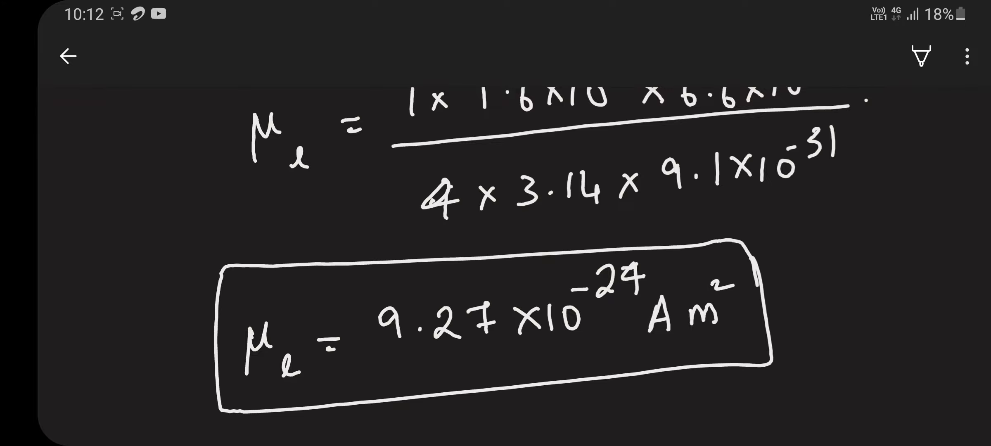
scroll(496, 248, "down", 5)
Draw a tick beside the boxed result μl = 9.27×10⁻²⁴ A m²
left_click_drag(796, 217, 858, 191)
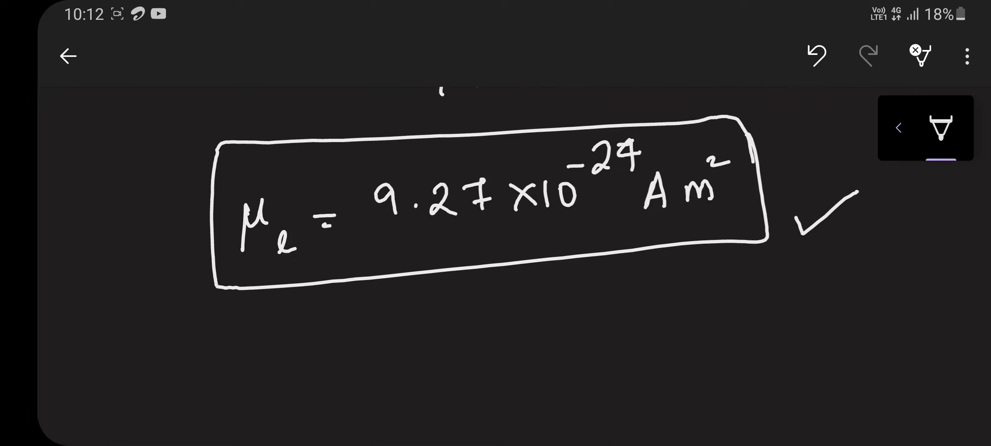